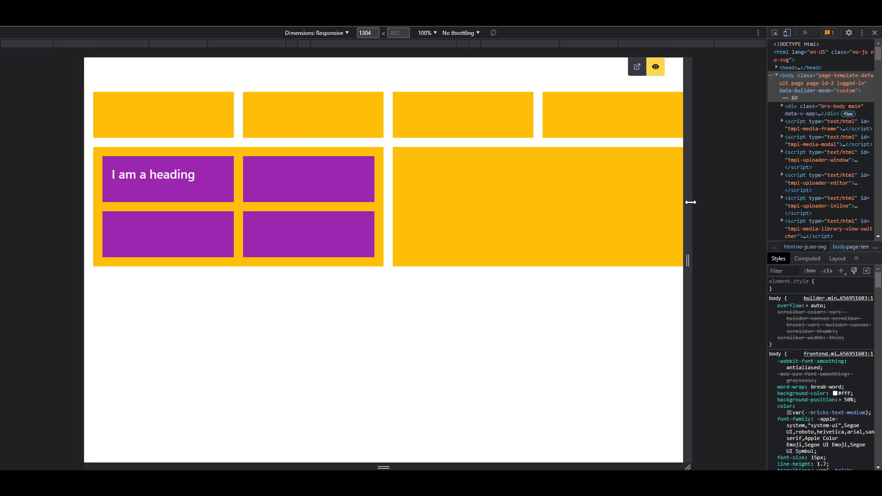
# Drag the DevTools viewport edge narrower so the yellow boxes stack into one column.
pyautogui.moveTo(659, 218)
pyautogui.mouseDown()
pyautogui.moveTo(531, 264)
pyautogui.moveTo(509, 287)
pyautogui.moveTo(465, 302)
pyautogui.moveTo(522, 302)
pyautogui.mouseUp()
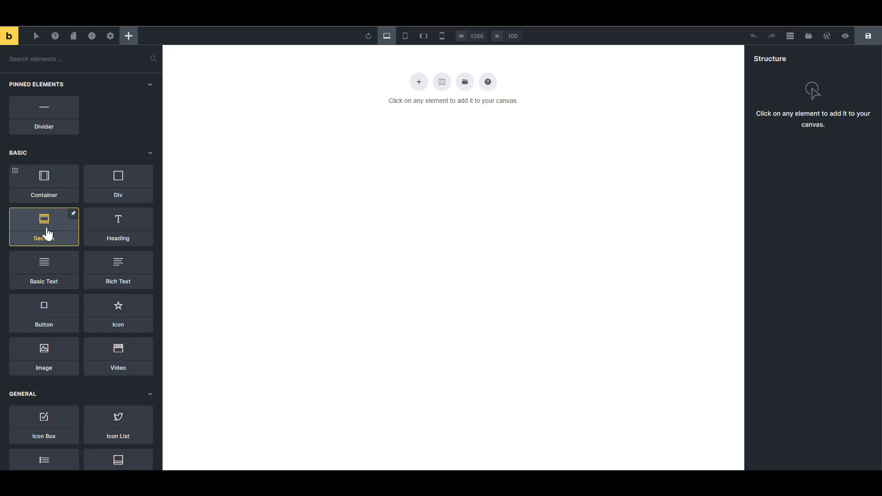
# Add a Section element to the page and select its nested Container.
pyautogui.click(47, 235)
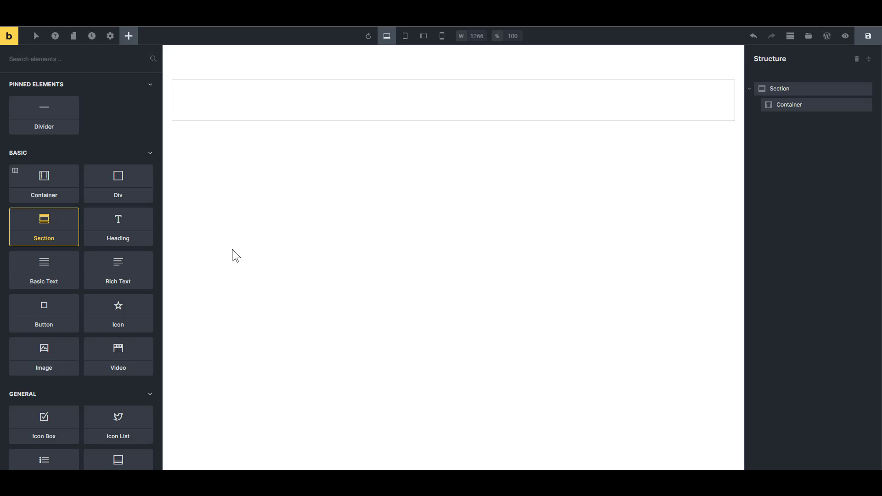
pyautogui.click(794, 107)
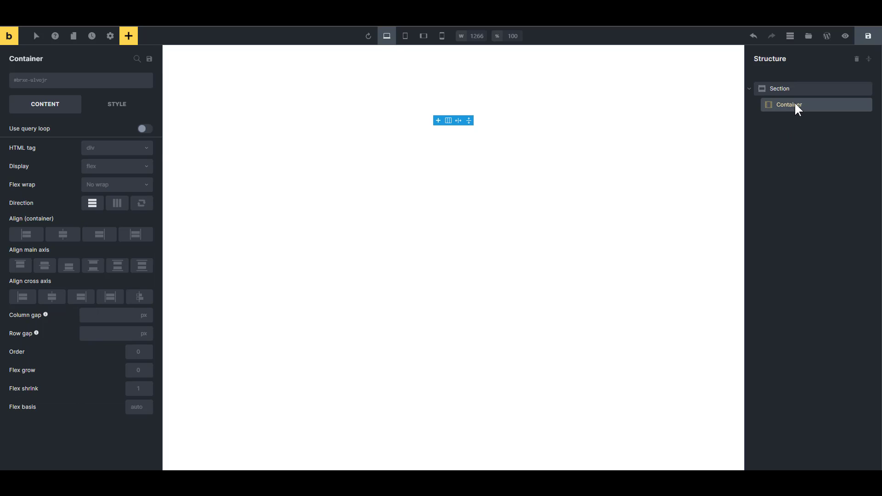
pyautogui.click(128, 36)
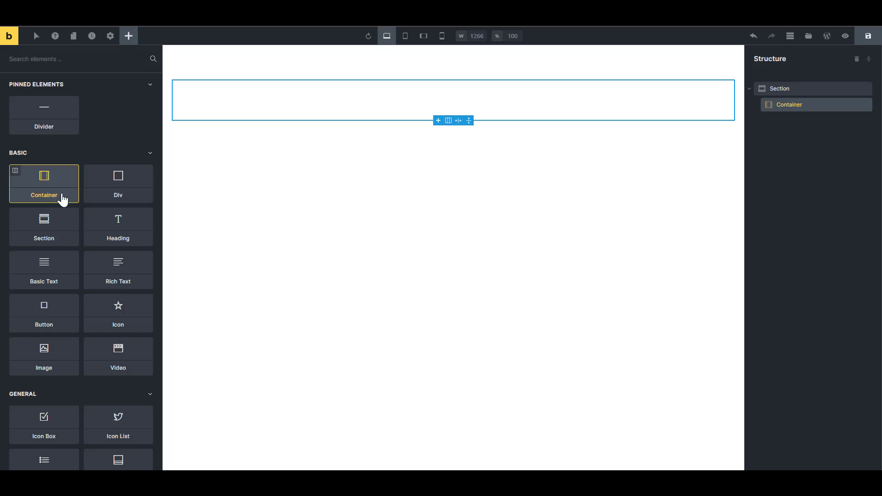
# Add a Div inside the Container and give it the CSS class 'grid-item'.
pyautogui.click(119, 187)
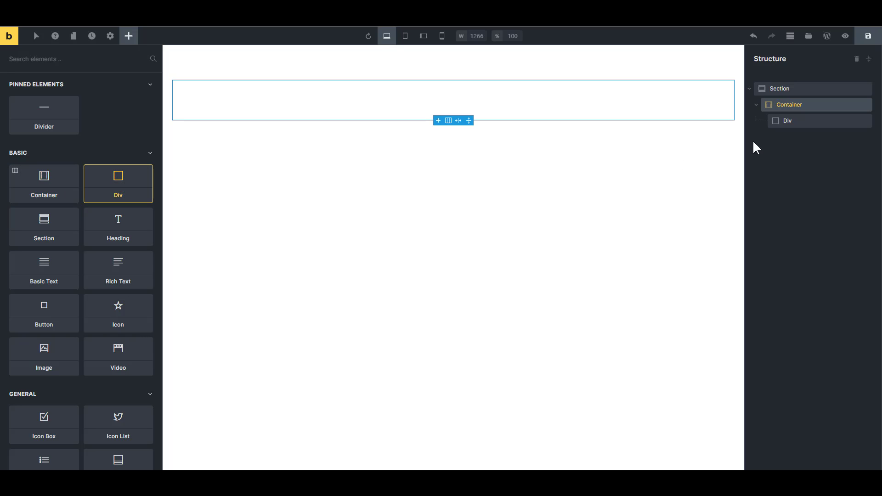
pyautogui.click(800, 128)
pyautogui.click(63, 83)
pyautogui.write('gr')
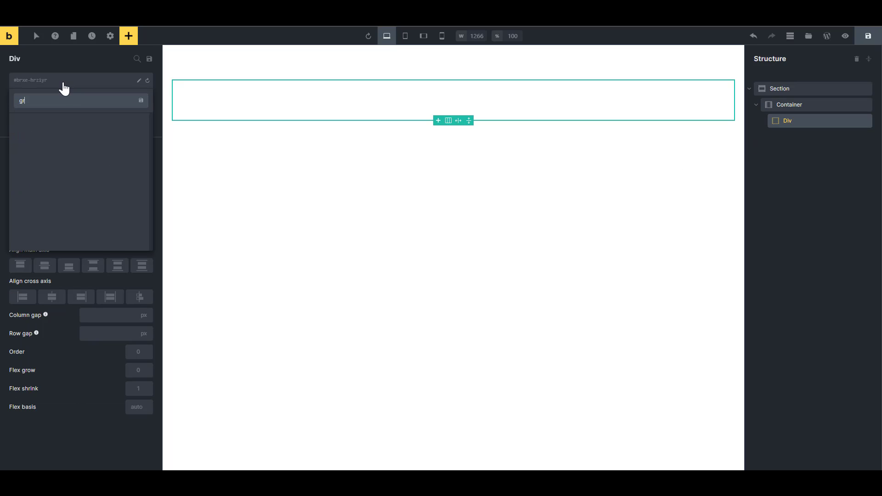
pyautogui.write('id-item')
pyautogui.press('Return')
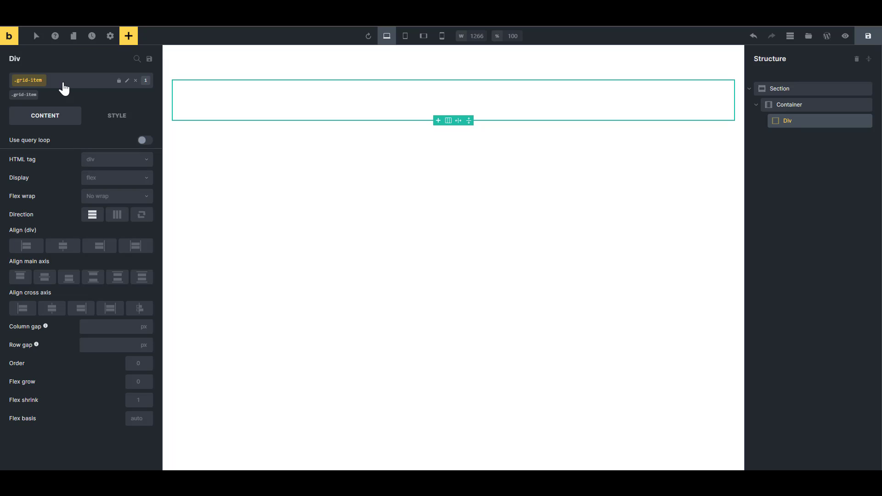
# Duplicate the grid-item Div five times from the Structure panel, making six Divs.
pyautogui.rightClick(789, 121)
pyautogui.click(803, 161)
pyautogui.rightClick(789, 120)
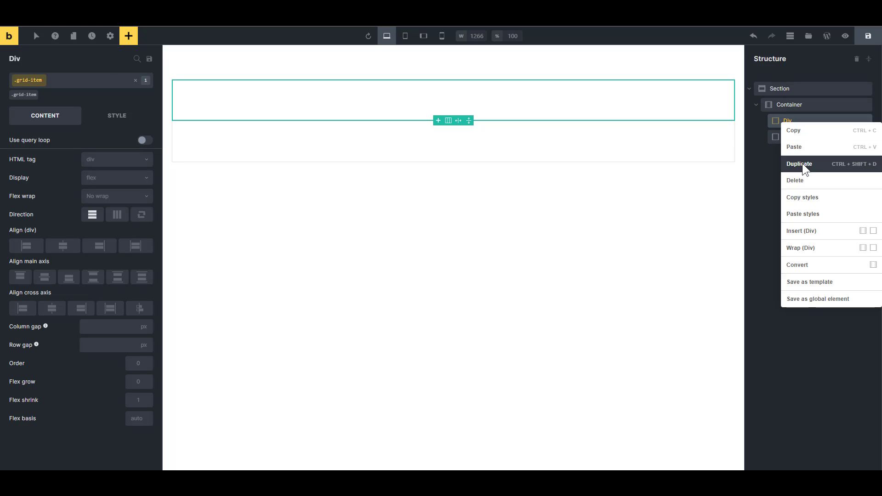
pyautogui.click(802, 163)
pyautogui.rightClick(795, 123)
pyautogui.click(806, 165)
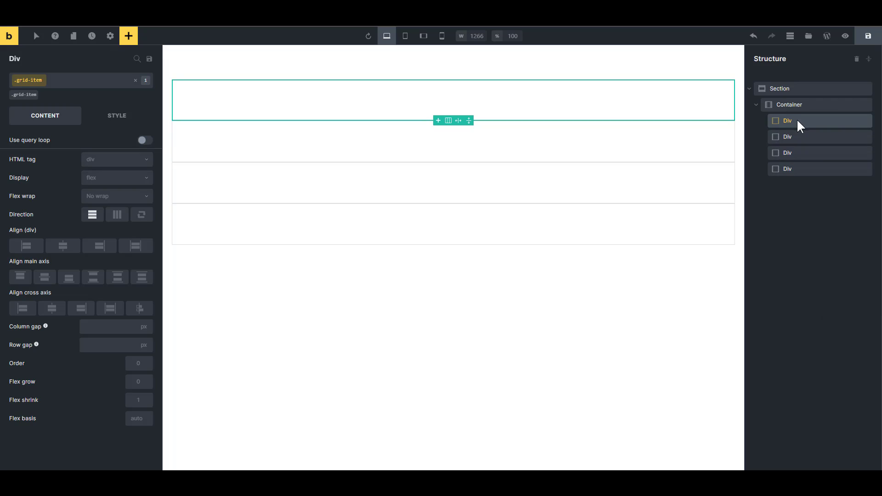
pyautogui.rightClick(797, 119)
pyautogui.click(808, 161)
pyautogui.rightClick(804, 120)
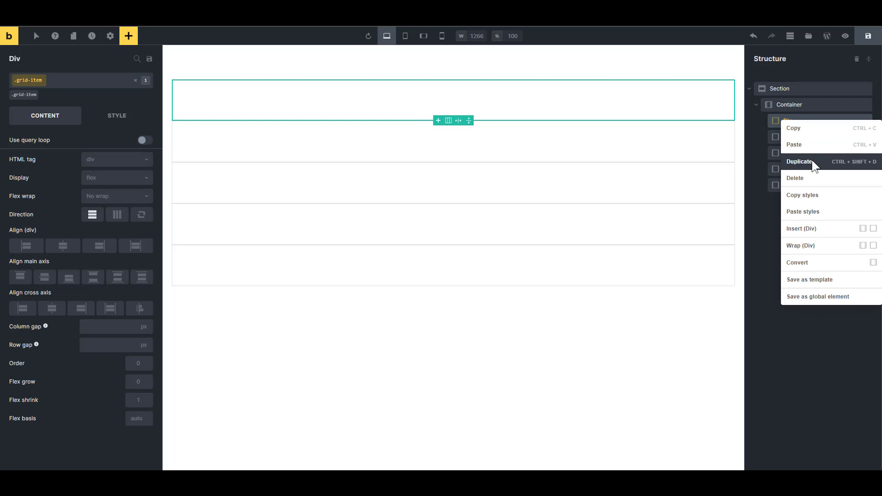
pyautogui.click(812, 160)
pyautogui.rightClick(804, 119)
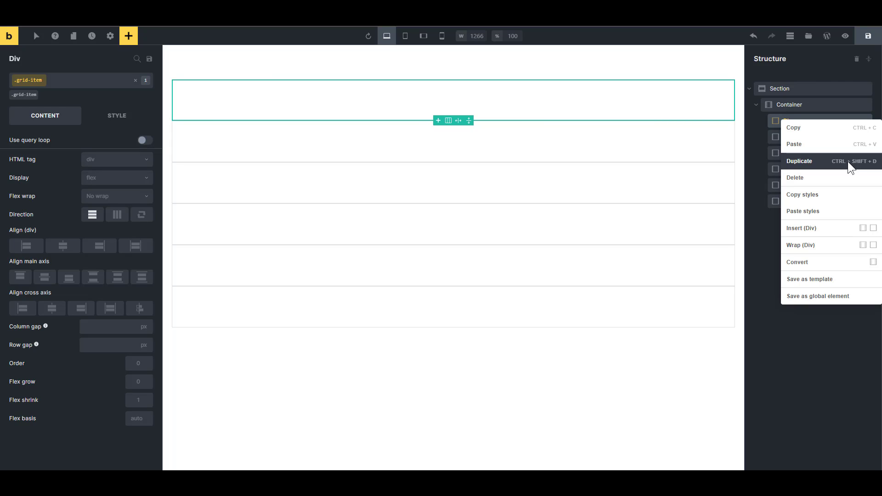
pyautogui.click(771, 116)
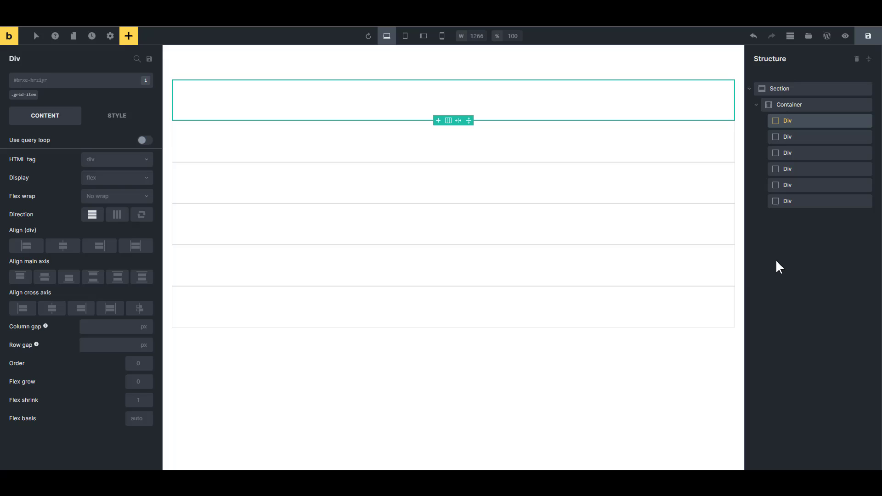
# Set the Container's flex wrap to Wrap and its direction to horizontal row.
pyautogui.click(792, 106)
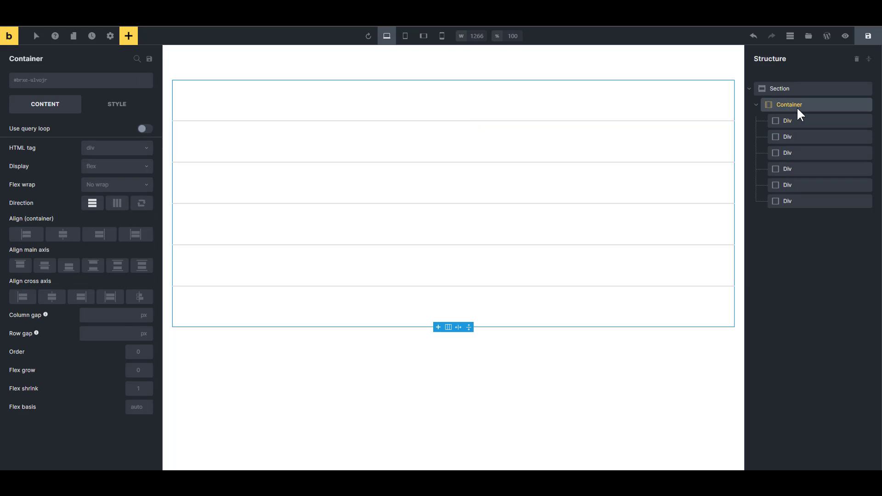
pyautogui.click(107, 183)
pyautogui.click(99, 212)
pyautogui.click(111, 204)
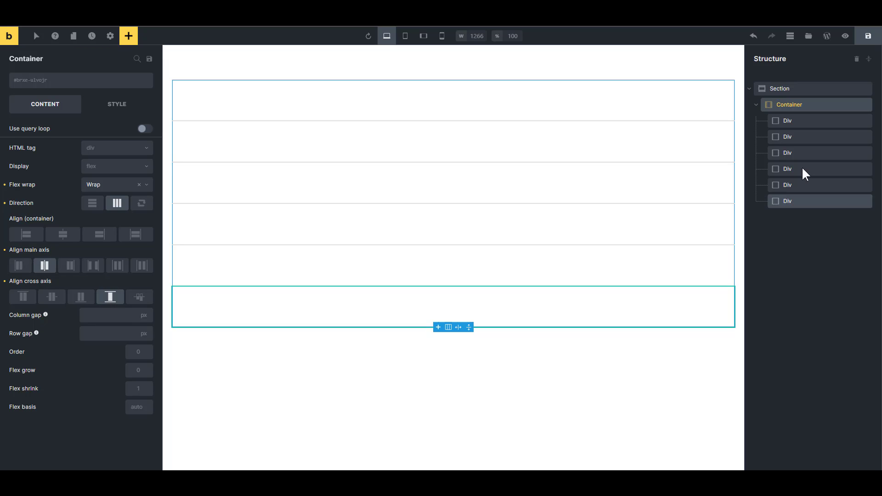
# Give the first grid-item Div an amber background color with transparency around 0.38.
pyautogui.click(785, 120)
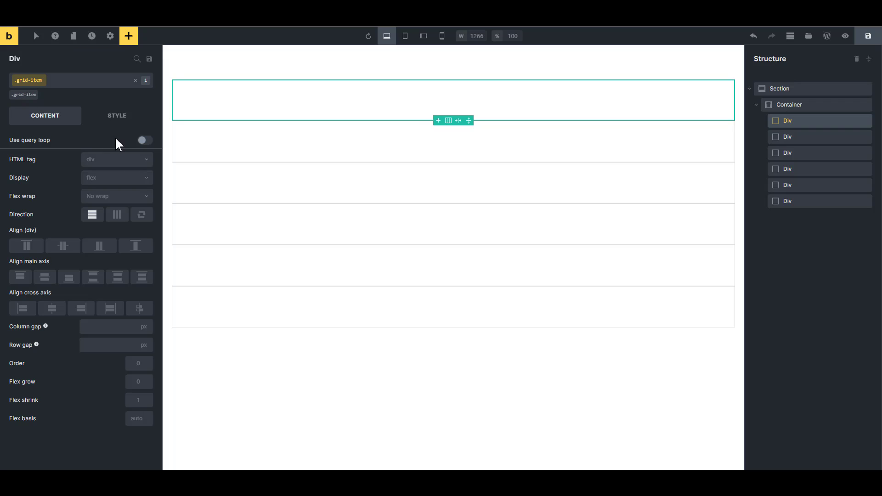
pyautogui.click(120, 114)
pyautogui.click(125, 190)
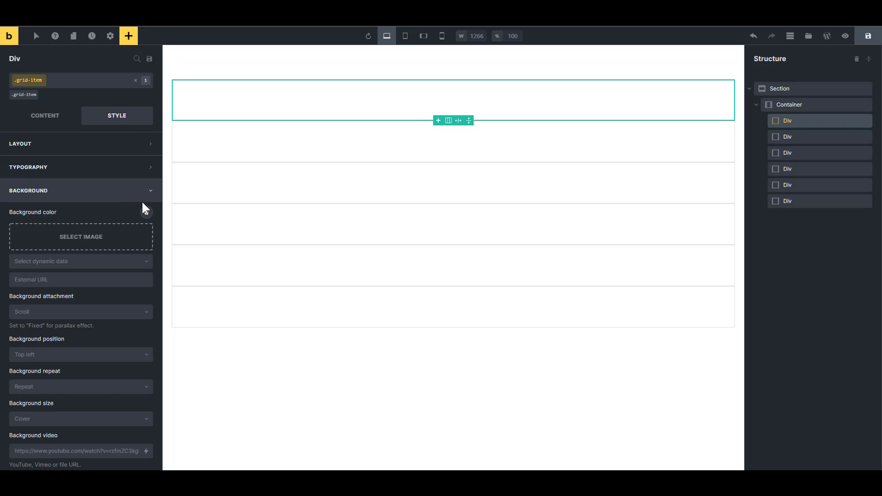
pyautogui.click(147, 211)
pyautogui.click(123, 235)
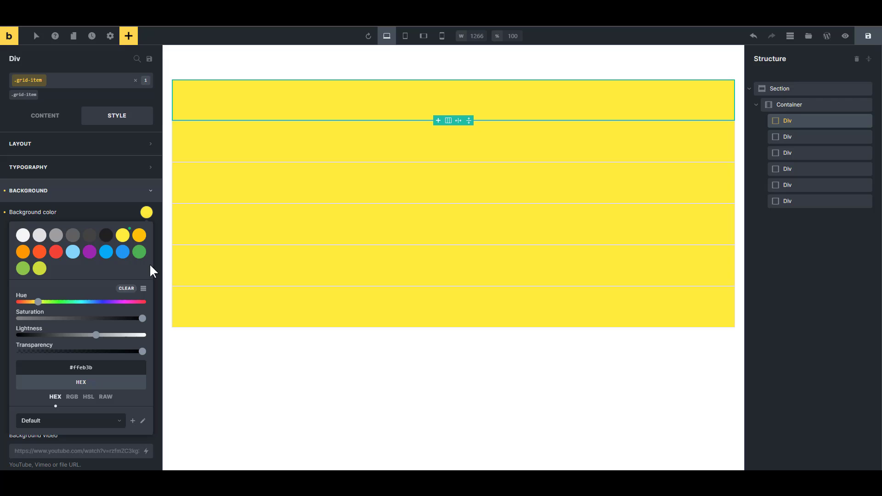
pyautogui.click(139, 238)
pyautogui.moveTo(140, 349); pyautogui.dragTo(61, 354)
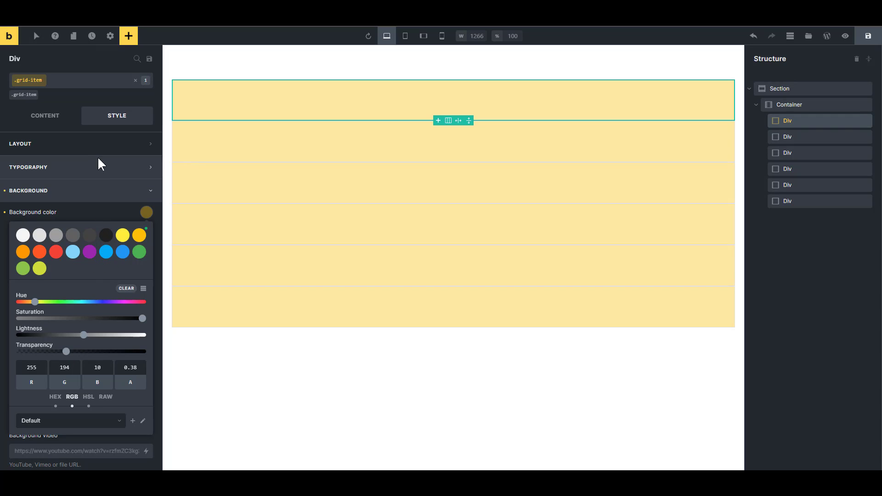
# Set a 100 px minimum height on the grid-item Divs.
pyautogui.click(101, 145)
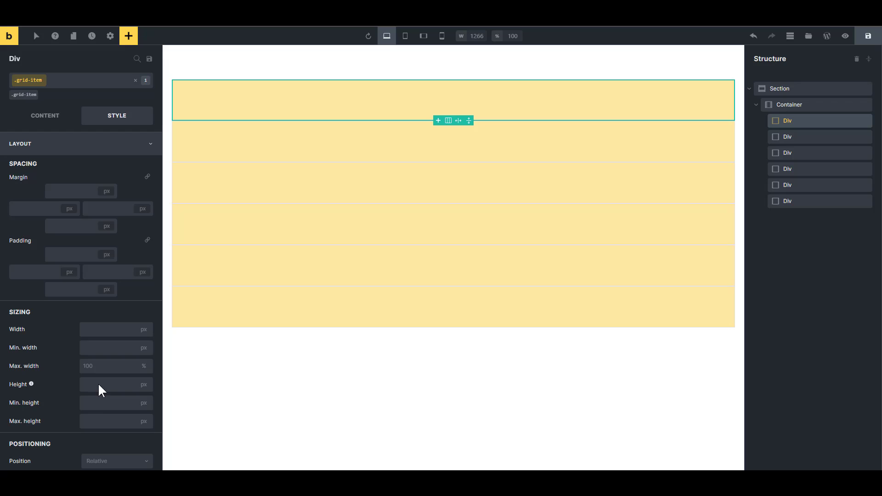
pyautogui.click(97, 404)
pyautogui.write('10')
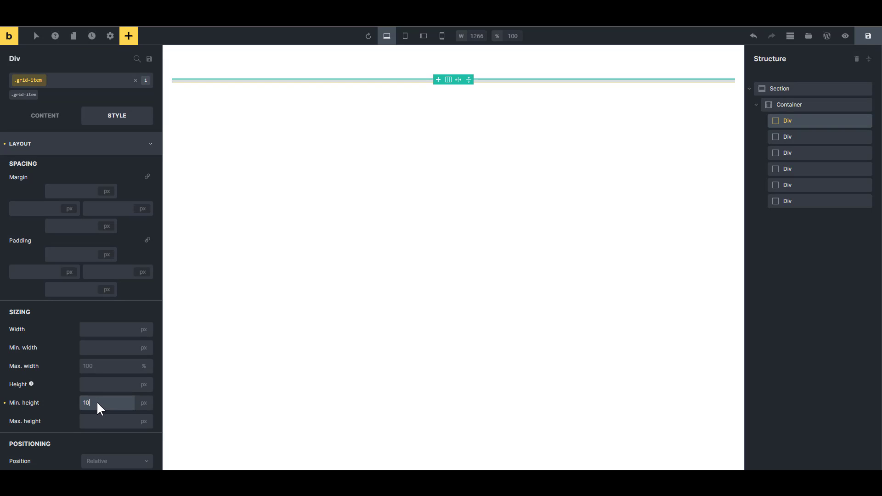
pyautogui.write('0')
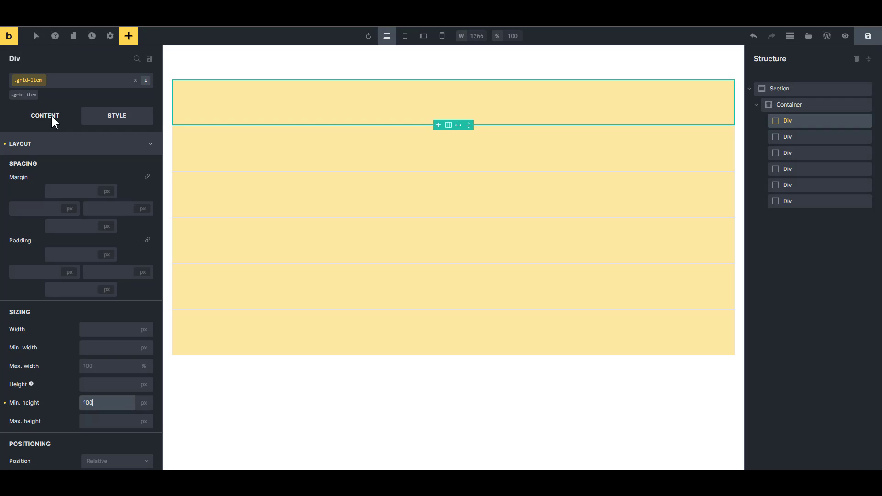
# Set the grid-item flex basis to 25% so the boxes sit four per row.
pyautogui.click(52, 121)
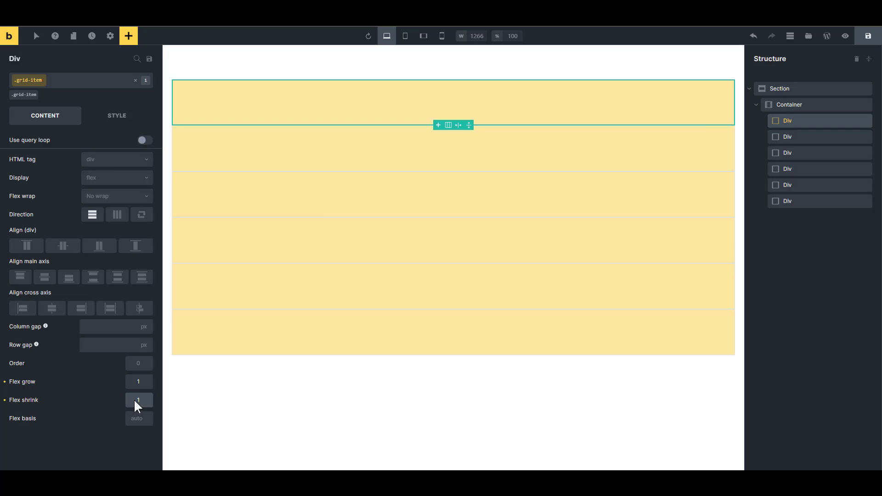
pyautogui.click(135, 399)
pyautogui.write('%')
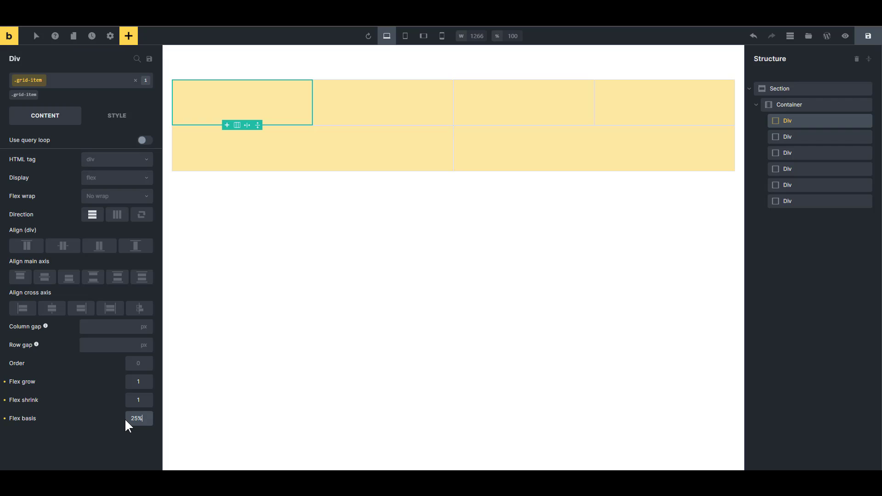
# Set both the Container's column gap and row gap to 20 px.
pyautogui.click(777, 103)
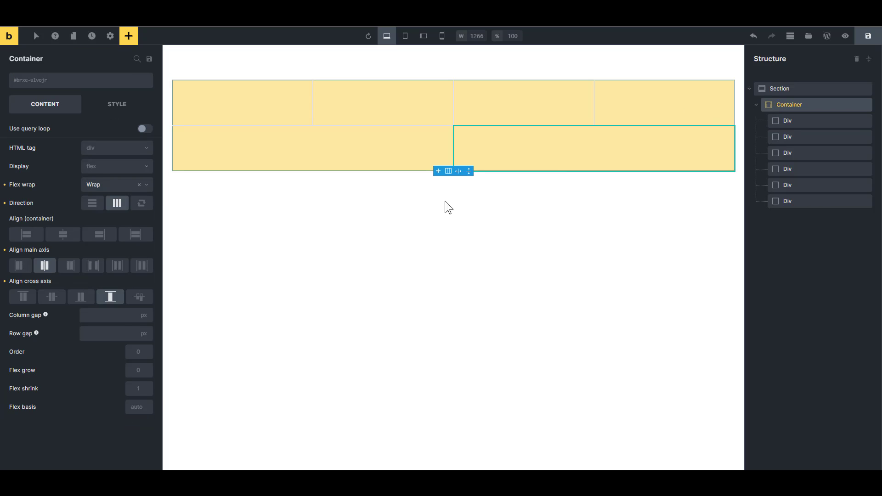
pyautogui.click(101, 317)
pyautogui.write('20')
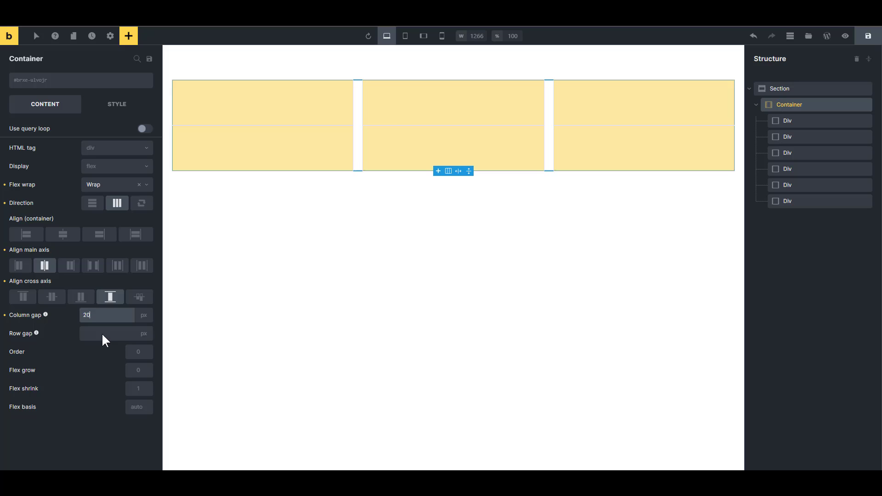
pyautogui.click(102, 333)
pyautogui.write('20')
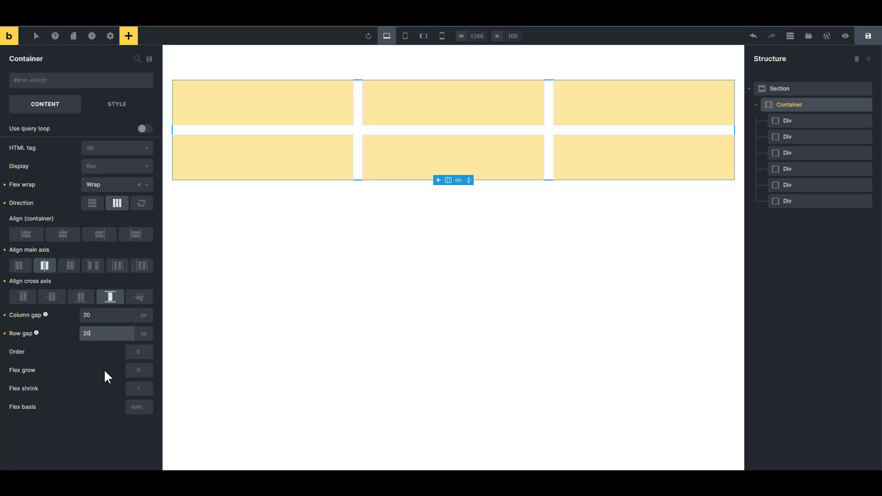
# Select the first grid-item Div and change its flex basis from 25% to 20%.
pyautogui.click(797, 122)
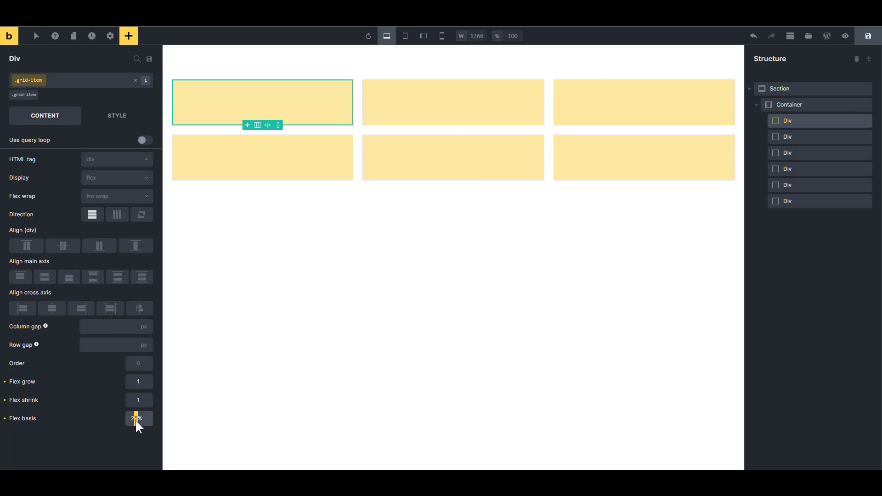
pyautogui.write('0')
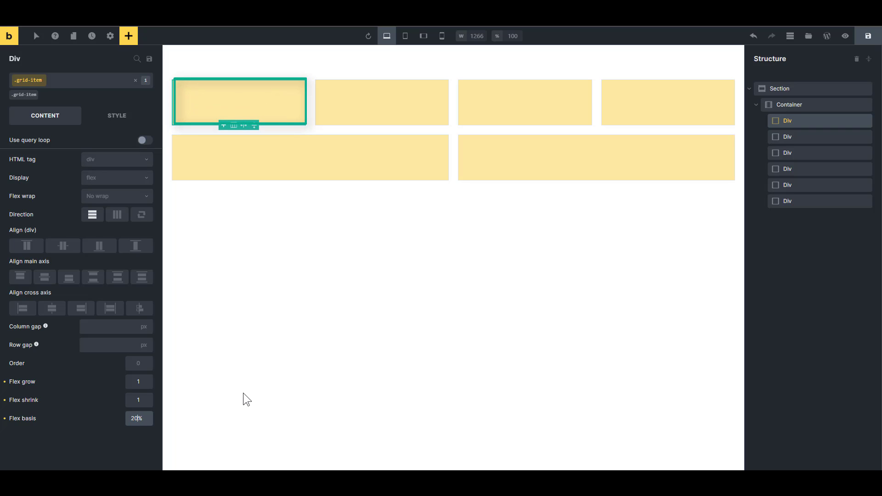
pyautogui.click(142, 380)
pyautogui.write('0')
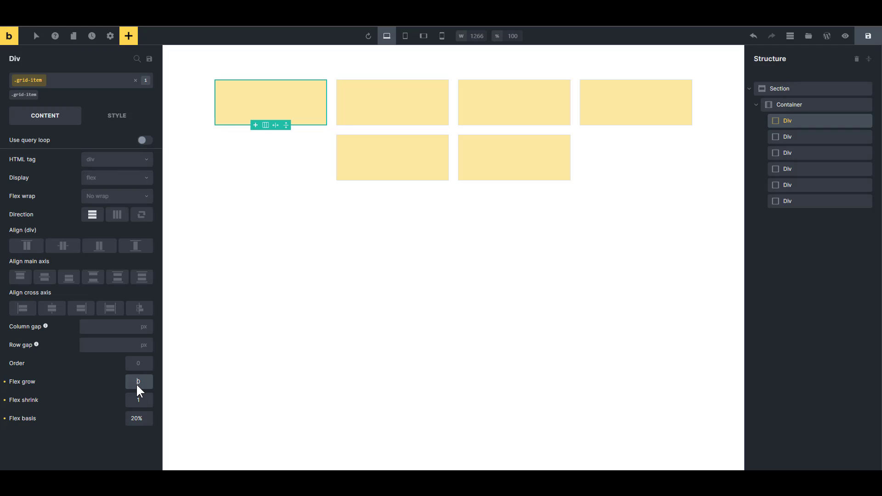
pyautogui.write('1')
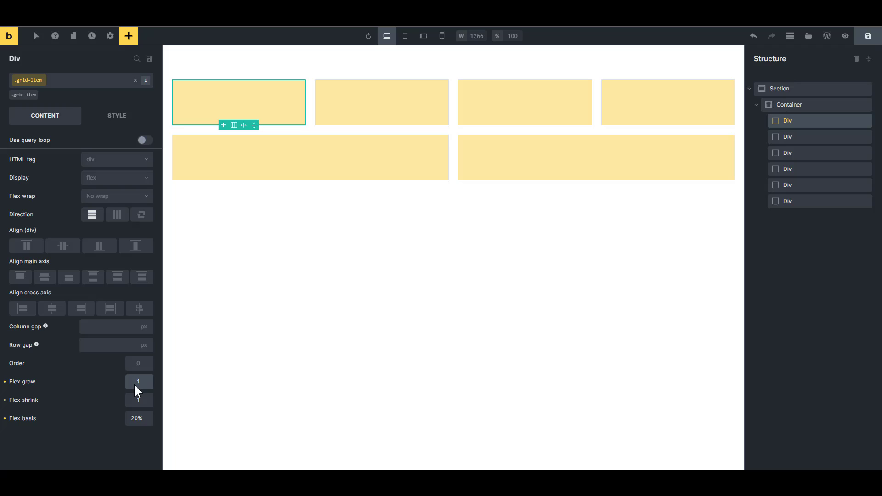
pyautogui.write('1')
# Set the grid items' flex basis to 280px and preview it at tablet, phone and desktop widths.
pyautogui.doubleClick(136, 418)
pyautogui.write('1')
pyautogui.press('Return')
pyautogui.click(412, 34)
pyautogui.click(420, 34)
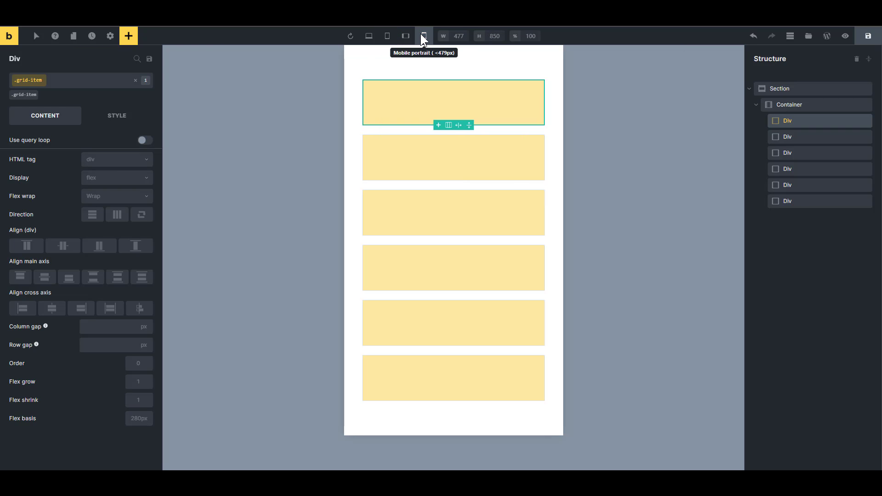
pyautogui.click(407, 36)
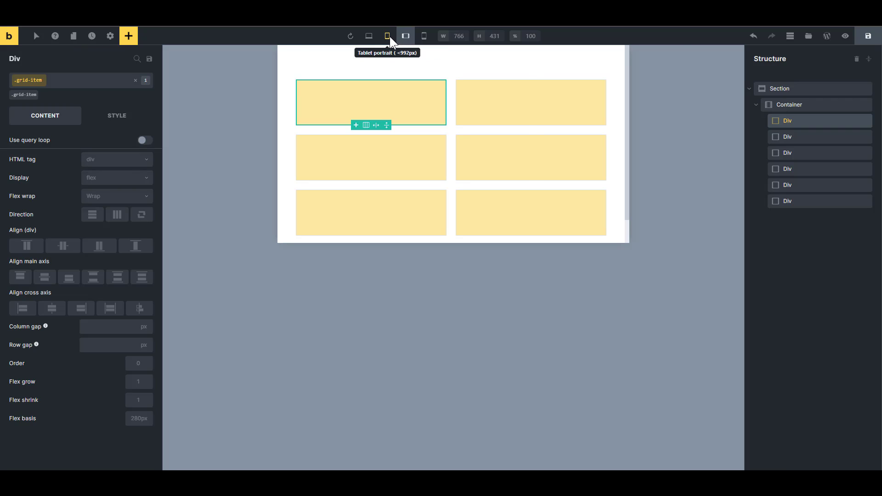
pyautogui.click(389, 36)
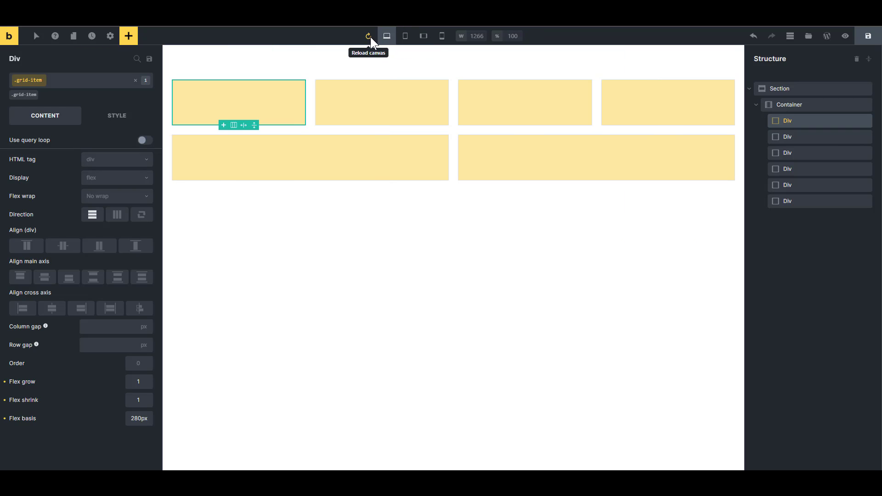
pyautogui.click(135, 421)
pyautogui.write('20')
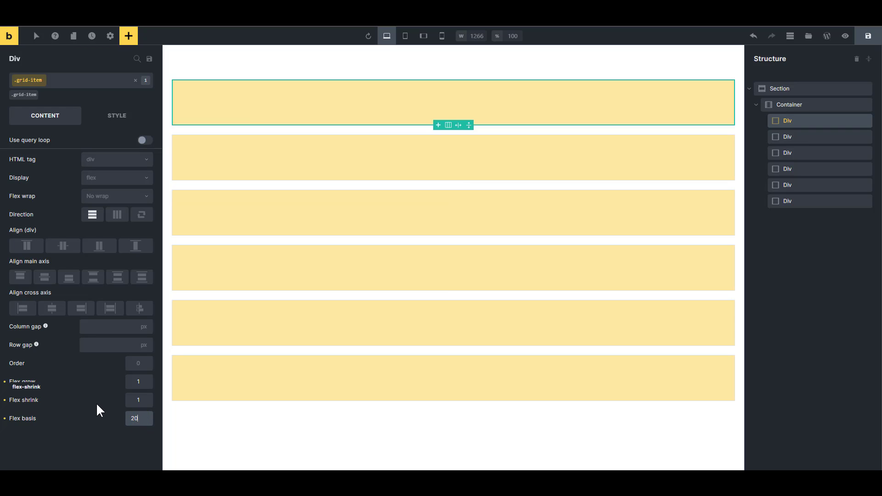
pyautogui.write('%')
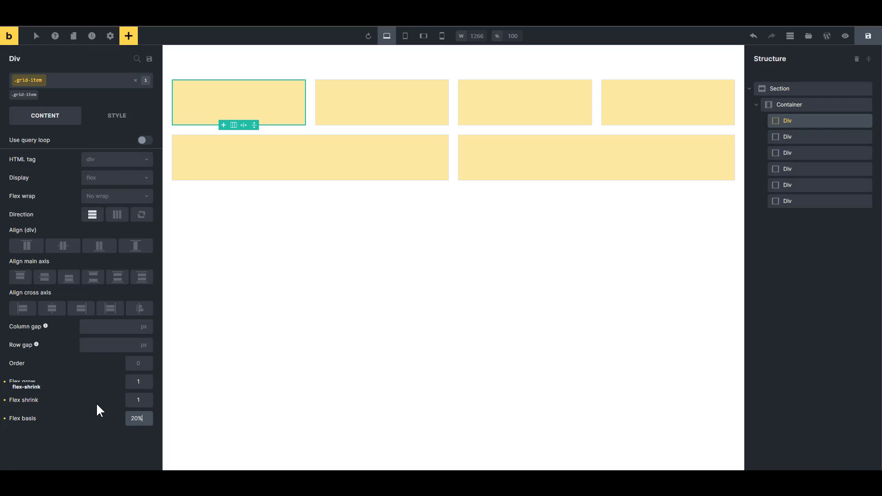
# Return the items' flex basis to 20% and give them a 280px minimum width under Style > Layout.
pyautogui.click(110, 114)
pyautogui.click(73, 143)
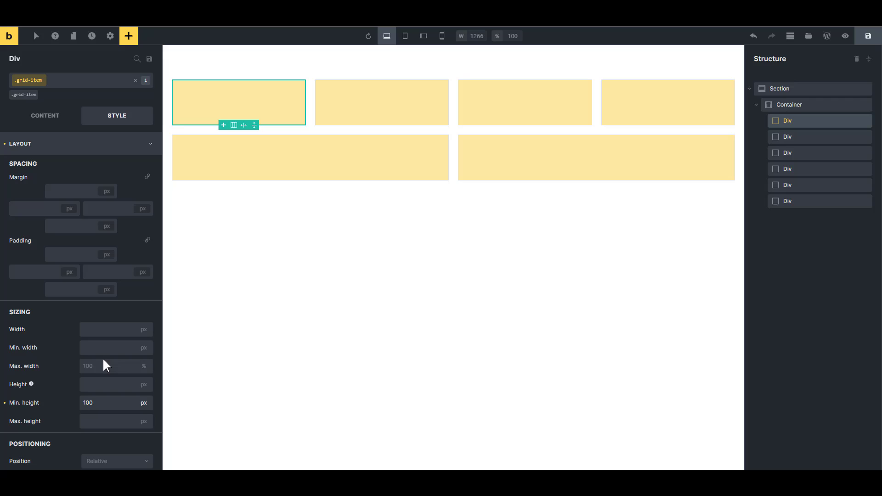
pyautogui.click(100, 346)
pyautogui.write('280')
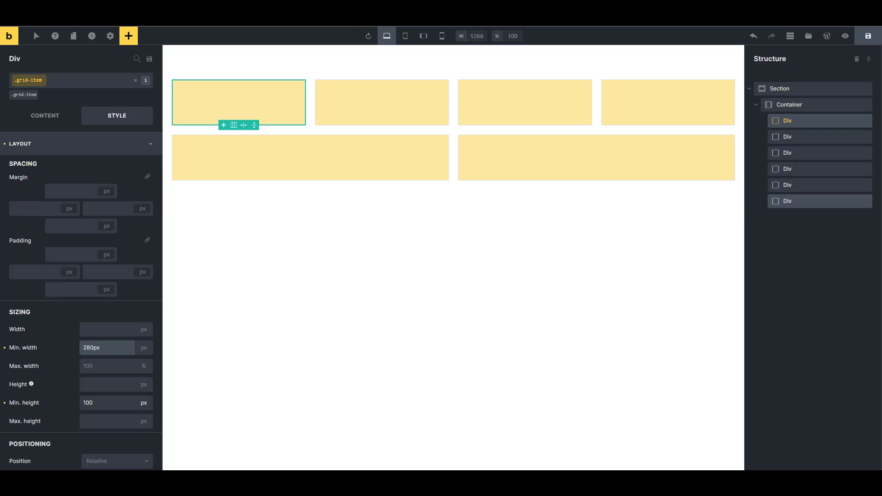
pyautogui.click(846, 36)
pyautogui.hotkey('ctrl', 'shift', 'i')
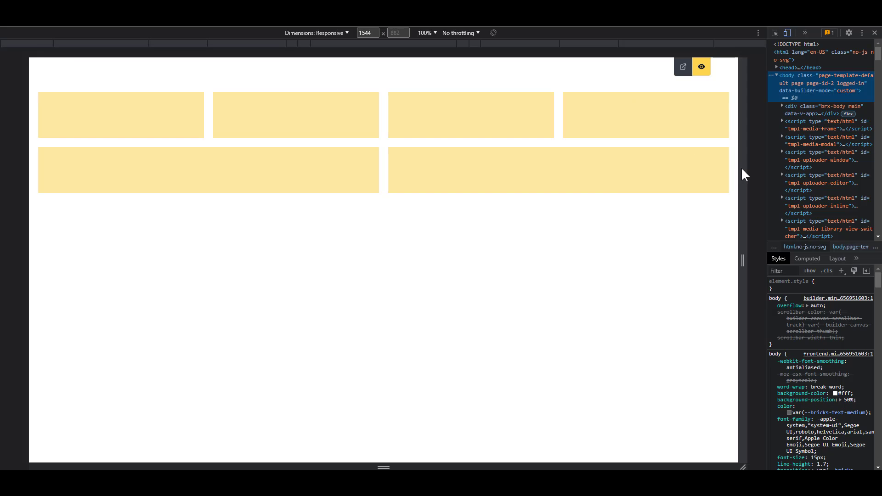
pyautogui.moveTo(742, 167)
pyautogui.mouseDown()
pyautogui.moveTo(566, 250)
pyautogui.moveTo(481, 277)
pyautogui.moveTo(658, 276)
pyautogui.mouseUp()
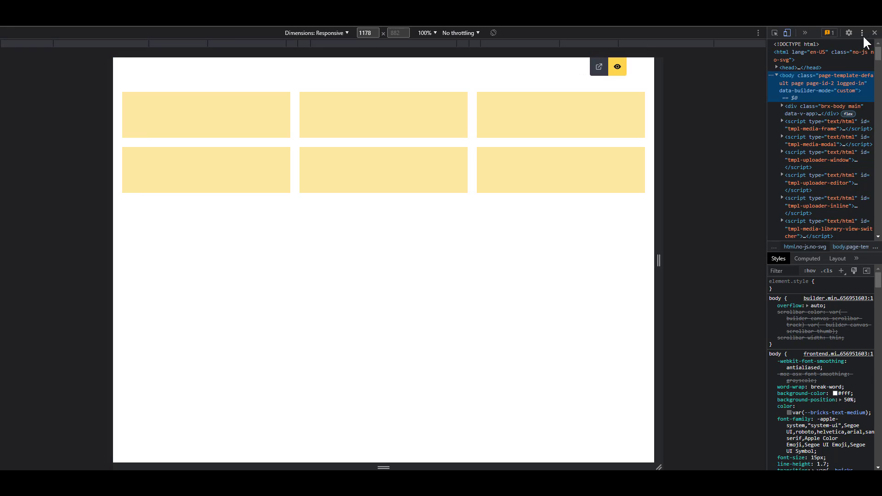
pyautogui.click(874, 33)
pyautogui.click(840, 34)
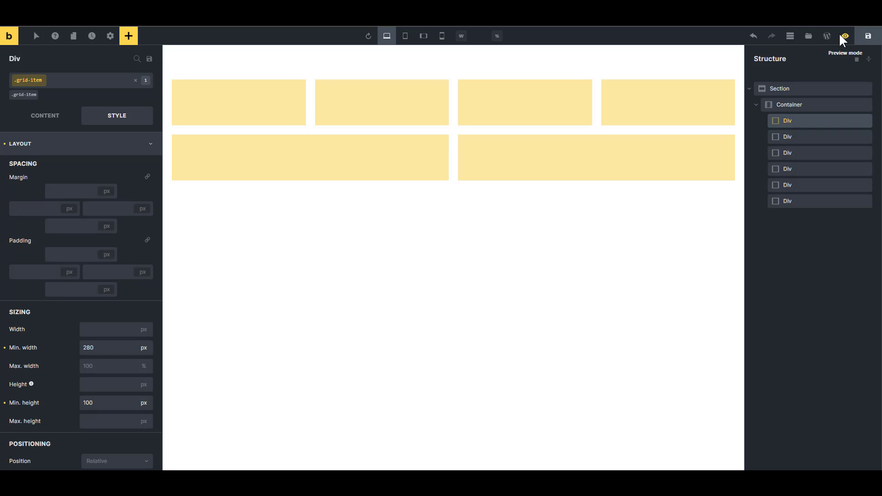
pyautogui.click(842, 39)
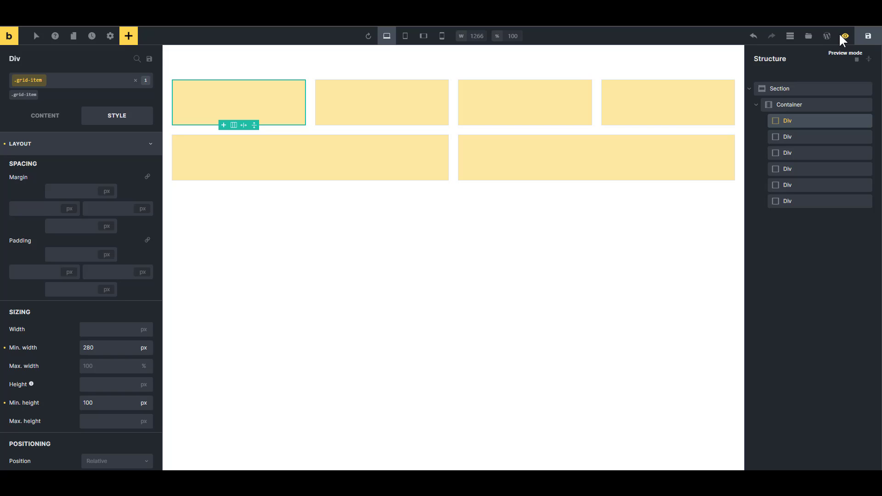